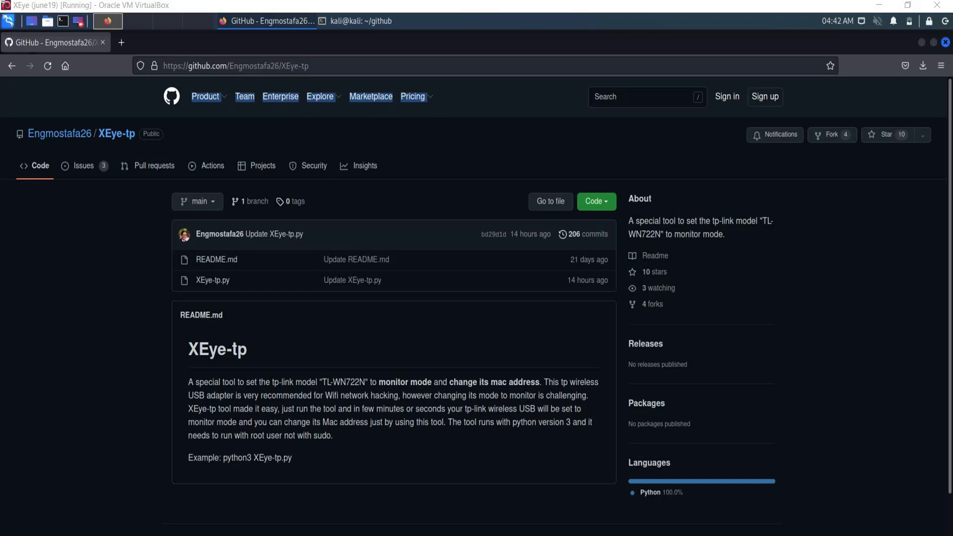
- Bring the ~/github terminal in front of the XEye-tp GitHub page
{"action": "key", "text": "alt+Tab"}
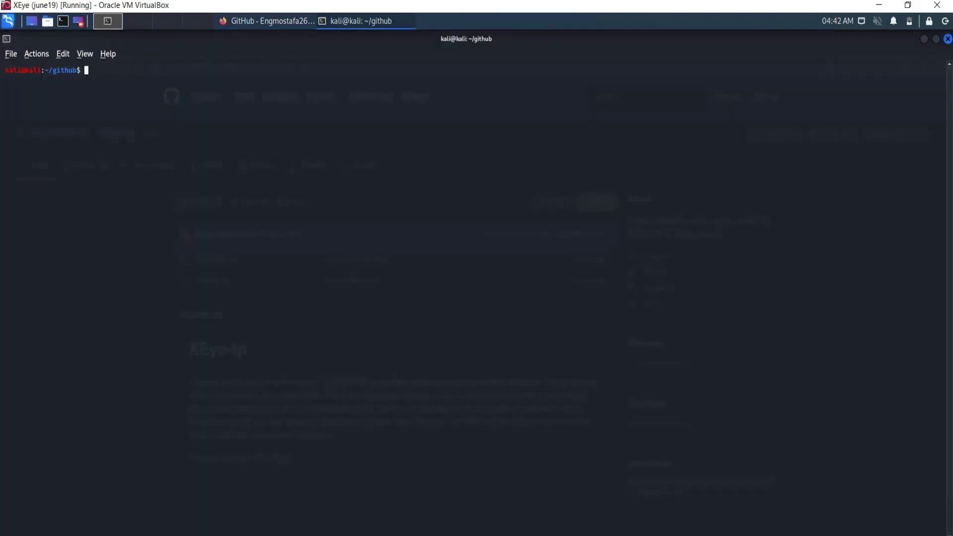
{"action": "type", "text": "cd"}
- Remove the old XEye-tp folder with sudo rm -rf XEye-tp/, authorizing with the sudo password
{"action": "key", "text": "BackSpace"}
{"action": "key", "text": "BackSpace"}
{"action": "type", "text": "sudo rm "}
{"action": "type", "text": "-rf X"}
{"action": "key", "text": "Tab"}
{"action": "key", "text": "Return"}
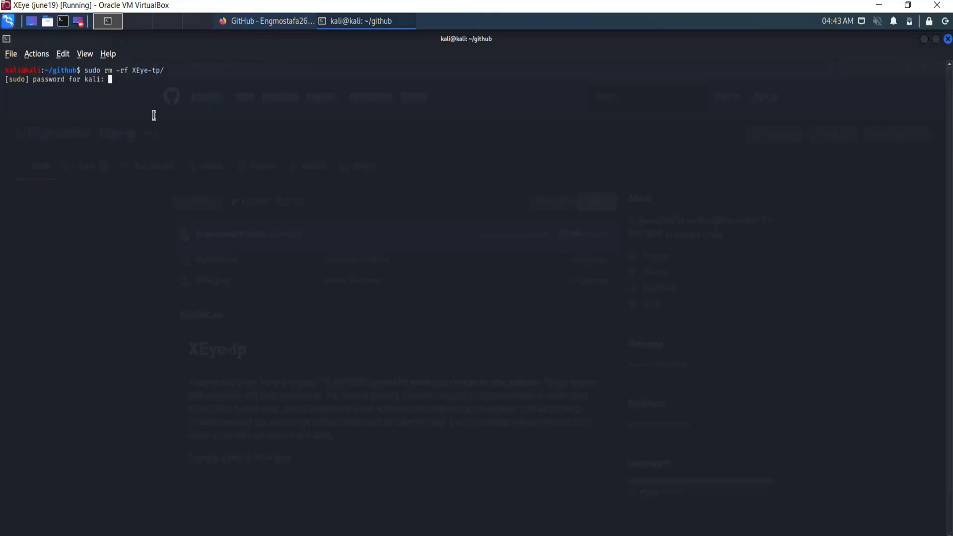
{"action": "key", "text": "Return"}
{"action": "left_click", "coordinate": [245, 27]}
- Run git clone with the copied XEye-tp HTTPS URL to clone it into ~/github
{"action": "left_click", "coordinate": [596, 201]}
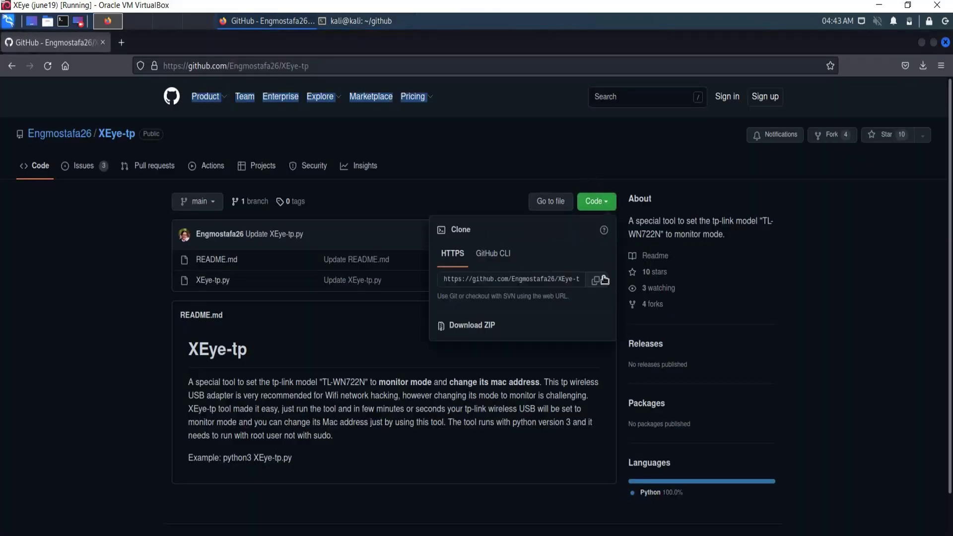
{"action": "left_click", "coordinate": [602, 276]}
{"action": "key", "text": "alt+Tab"}
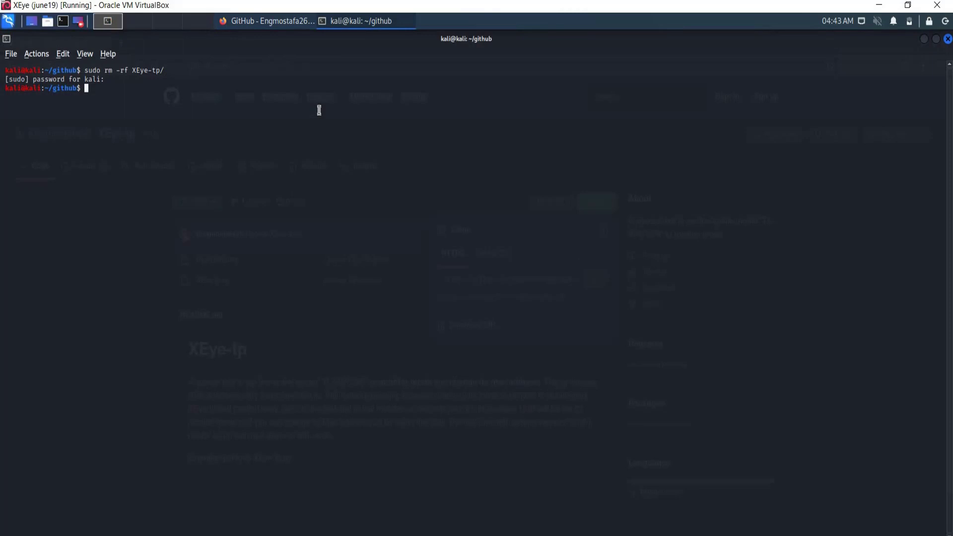
{"action": "type", "text": "git clone"}
{"action": "key", "text": "ctrl+shift+v"}
{"action": "key", "text": "Return"}
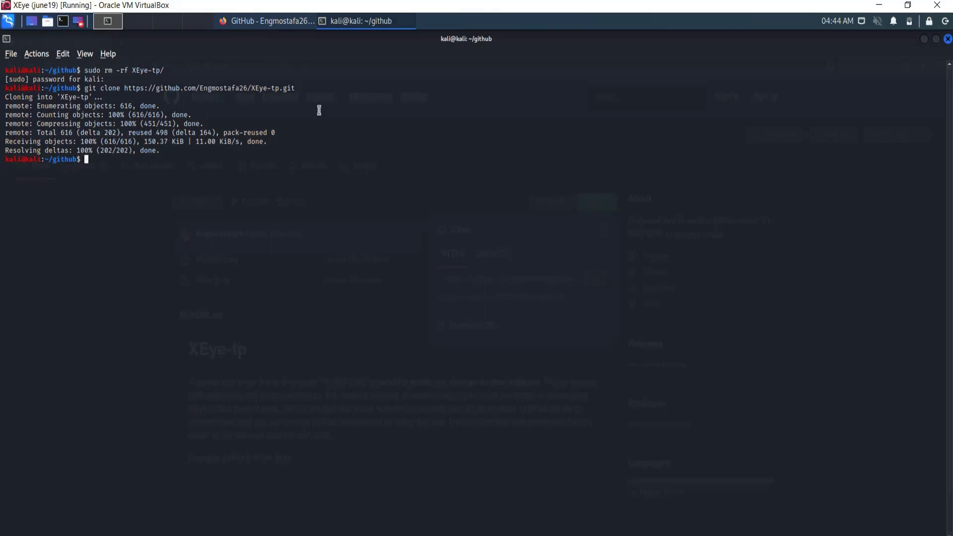
{"action": "type", "text": "s"}
{"action": "type", "text": "udo su"}
- Via sudo su, enter XEye-tp/ as root, list its files and run python3 XEye-tp.py
{"action": "key", "text": "Return"}
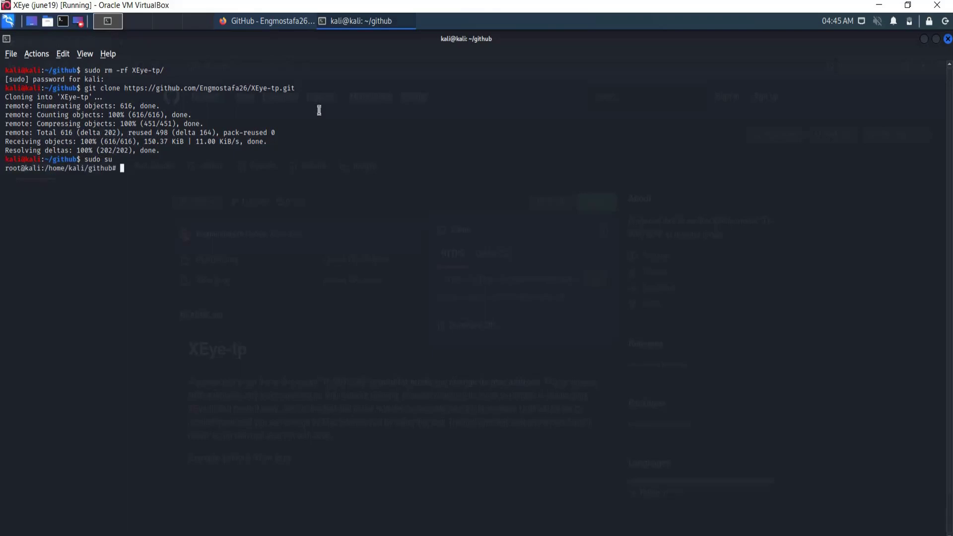
{"action": "type", "text": "cd X"}
{"action": "key", "text": "Tab"}
{"action": "key", "text": "Return"}
{"action": "type", "text": "l"}
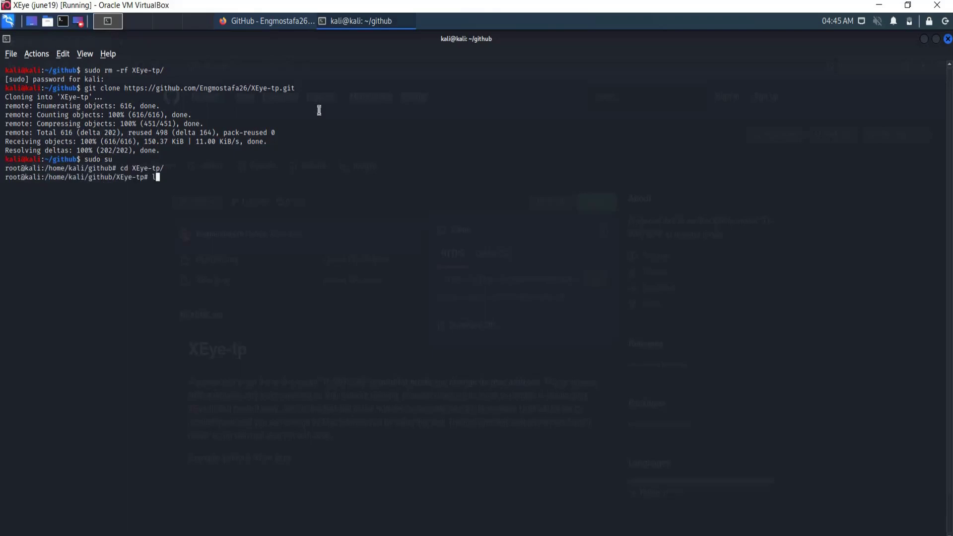
{"action": "type", "text": "s"}
{"action": "key", "text": "Return"}
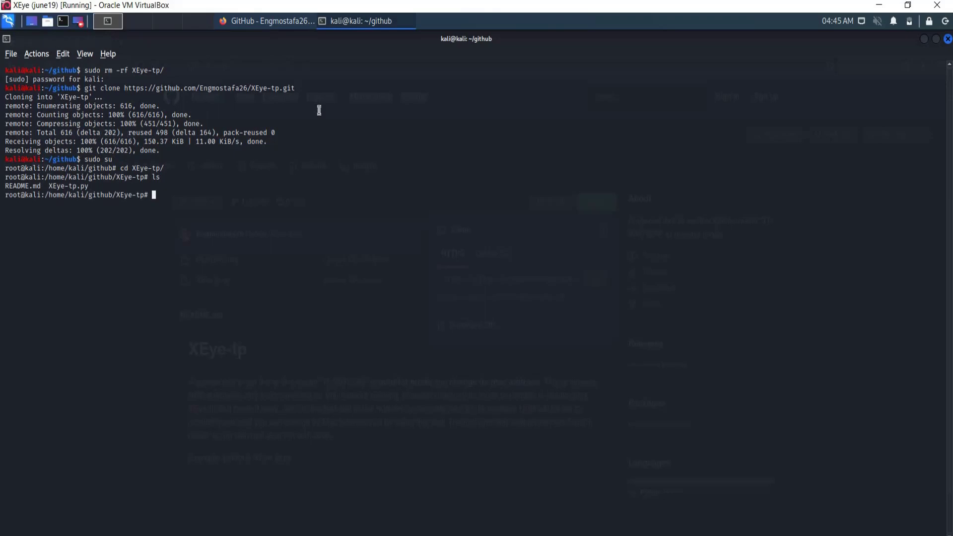
{"action": "type", "text": "python"}
{"action": "type", "text": "3 X"}
{"action": "key", "text": "Tab"}
{"action": "key", "text": "Return"}
{"action": "type", "text": "yes / no] yes"}
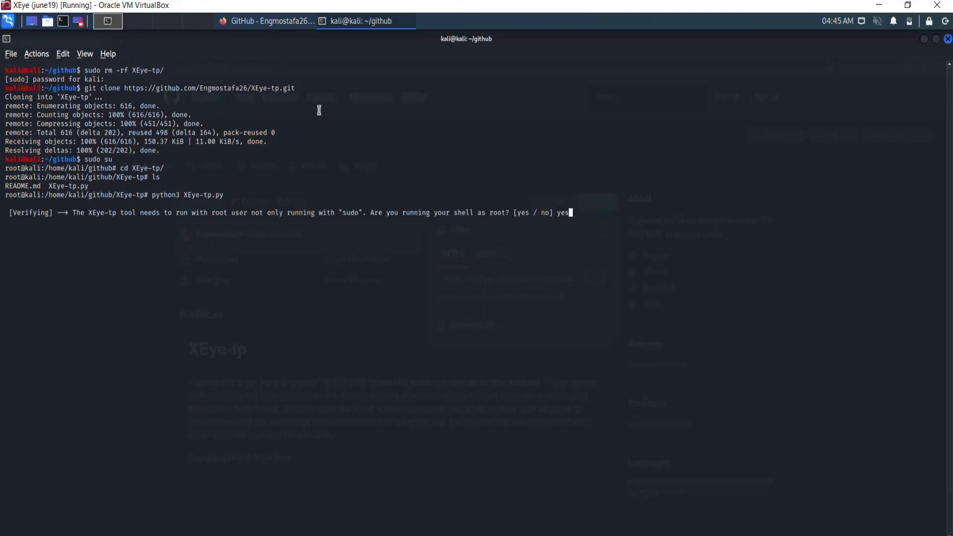
- Answer yes to XEye-tp's root-user verification prompt
{"action": "key", "text": "Return"}
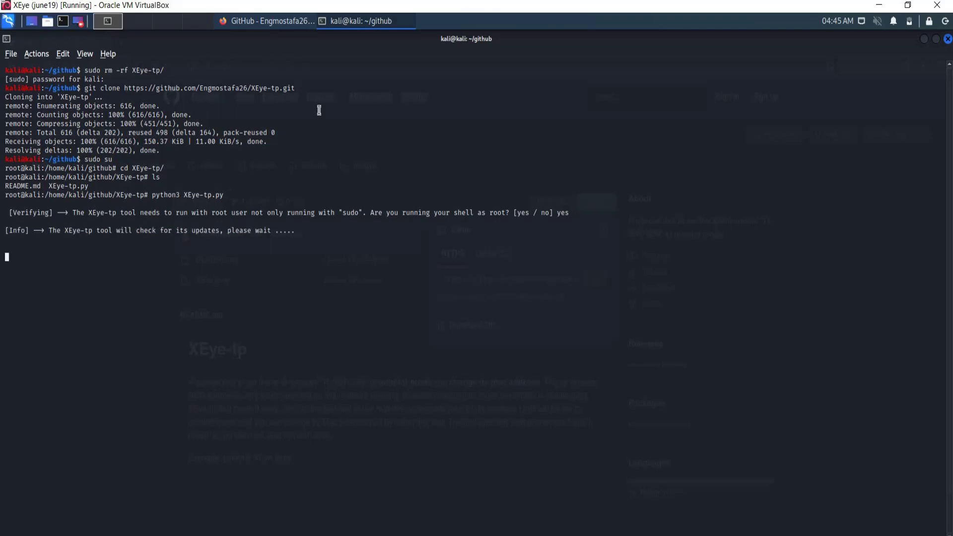